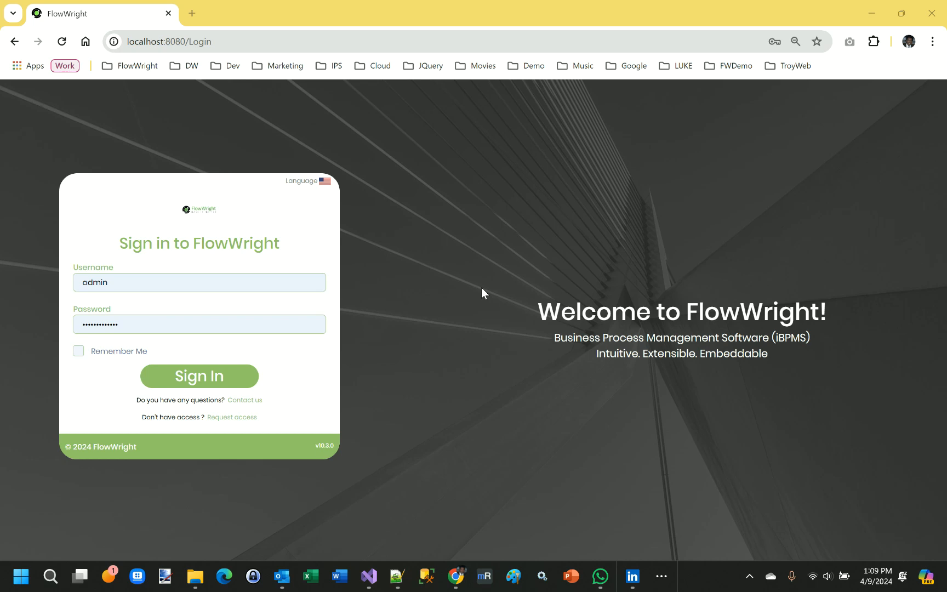
# - Sign in with the prefilled credentials and open the Process Definitions page
pyautogui.click(225, 383)
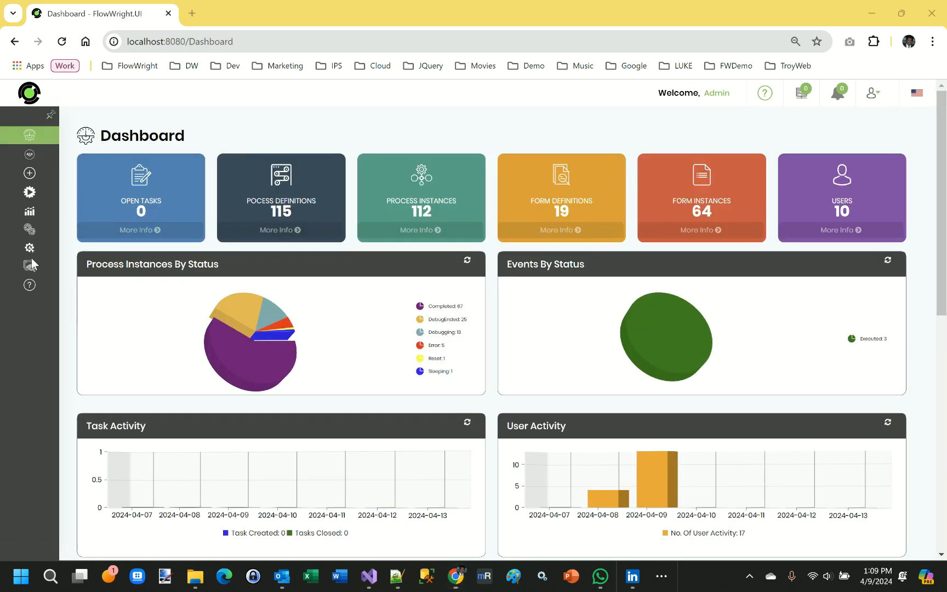
pyautogui.moveTo(44, 217)
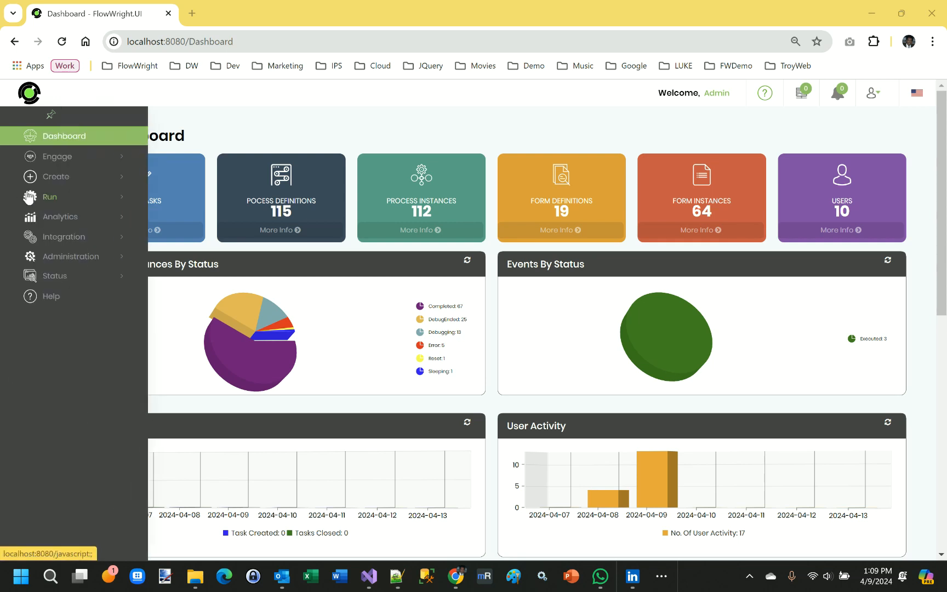
pyautogui.click(50, 184)
pyautogui.click(67, 207)
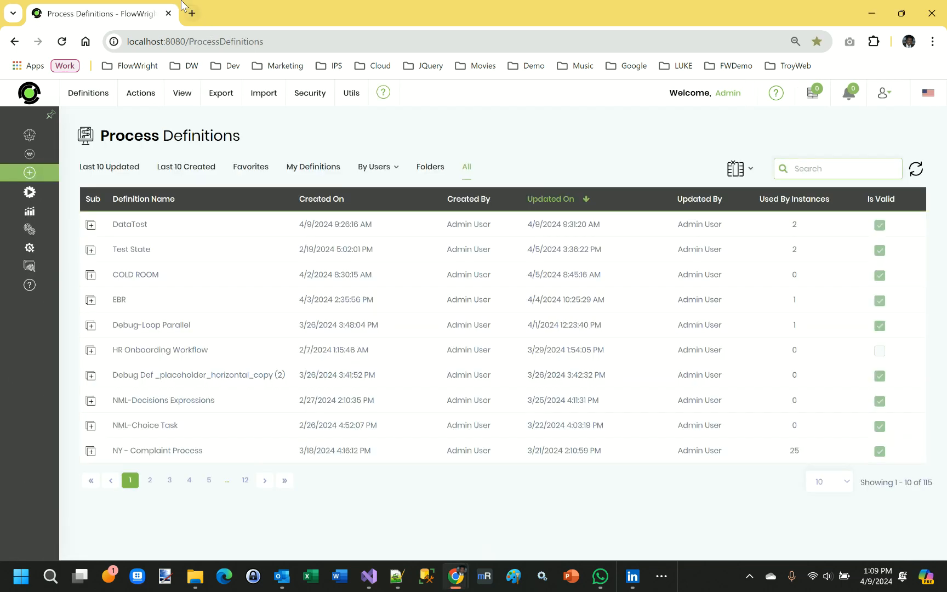
# - Create a process definition named "Visual Debugger Test" and open it in the designer
pyautogui.moveTo(137, 99)
pyautogui.click(167, 126)
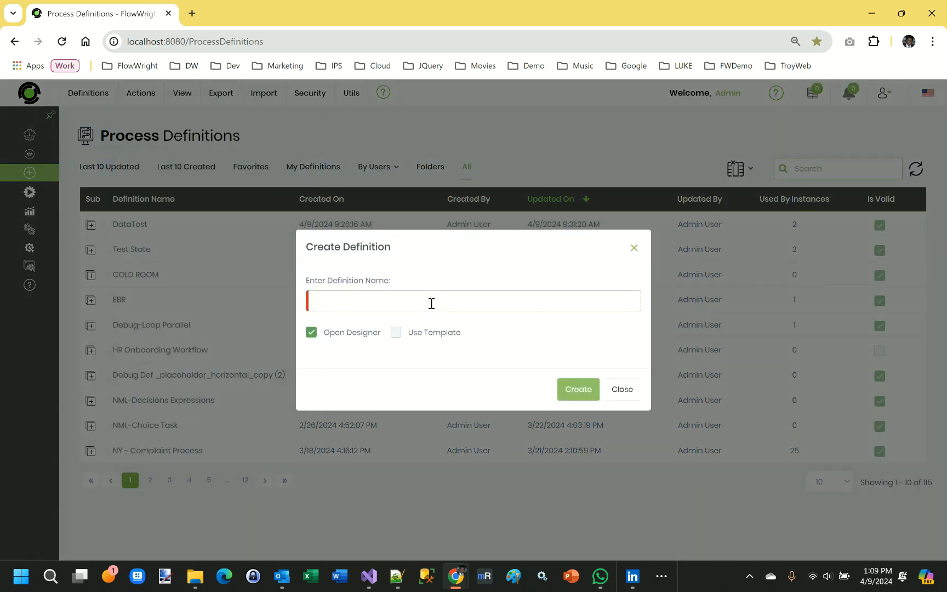
pyautogui.write('Visual Debugger Test')
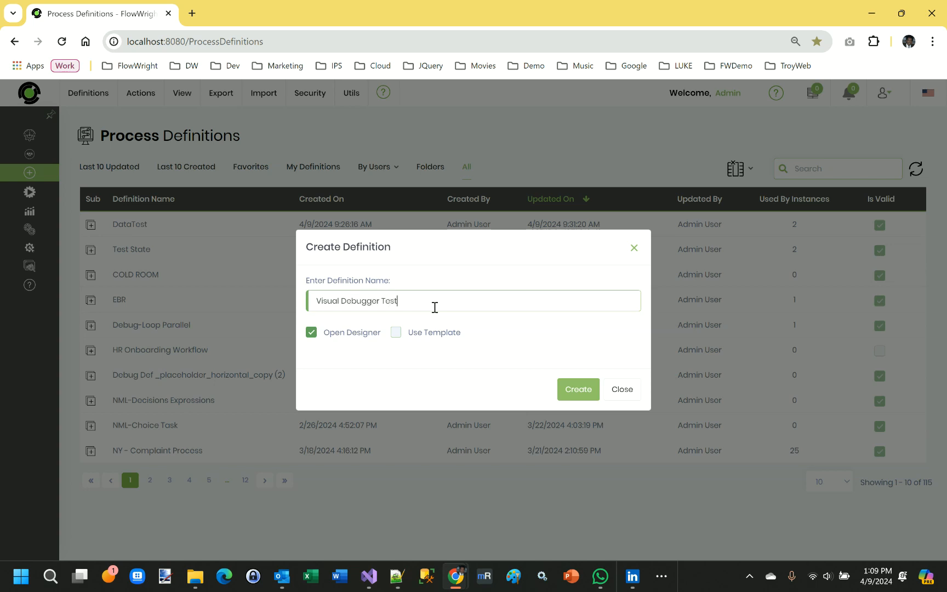
pyautogui.click(578, 389)
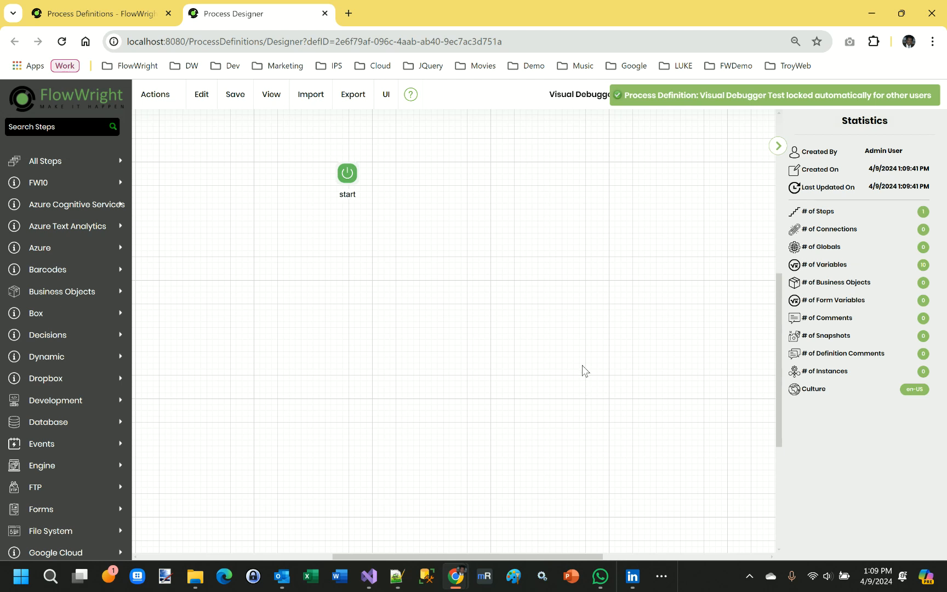
# - Define a String variable named "data" for the process definition
pyautogui.click(165, 98)
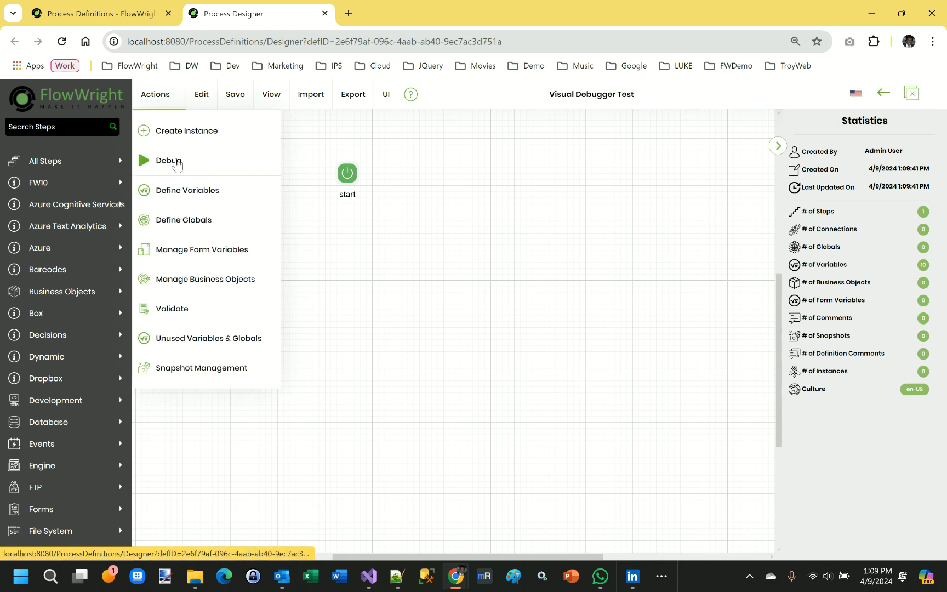
pyautogui.click(183, 190)
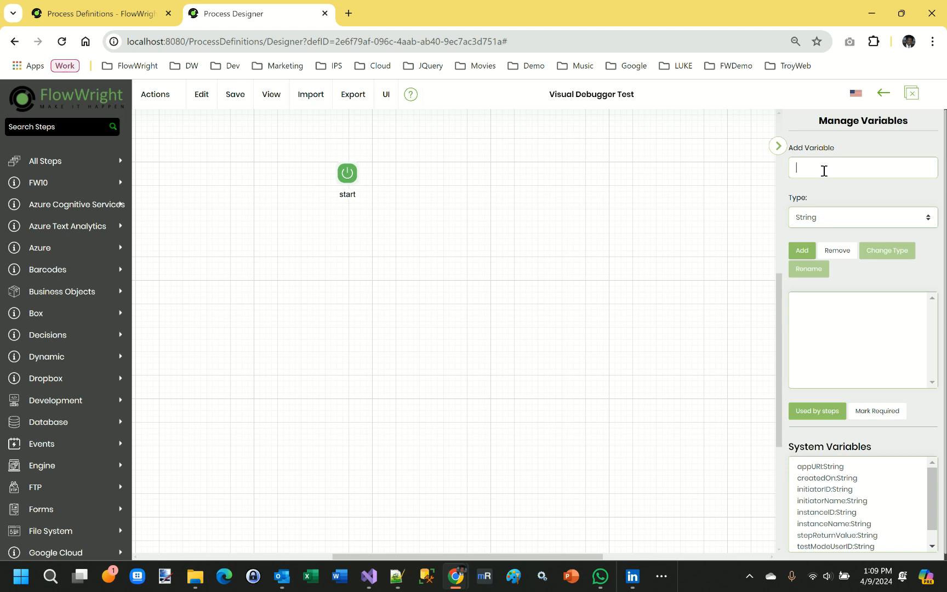
pyautogui.click(792, 163)
pyautogui.write('data')
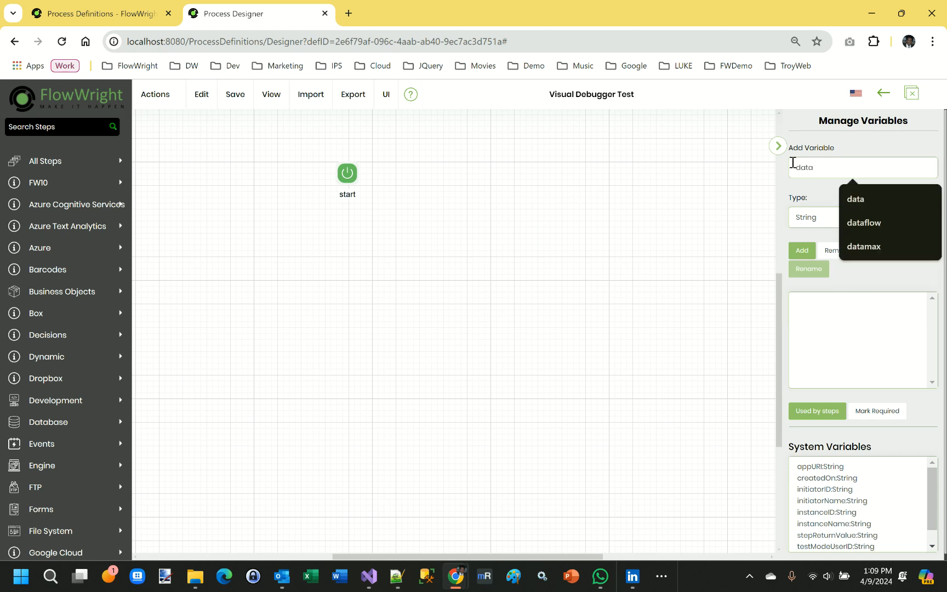
pyautogui.click(801, 254)
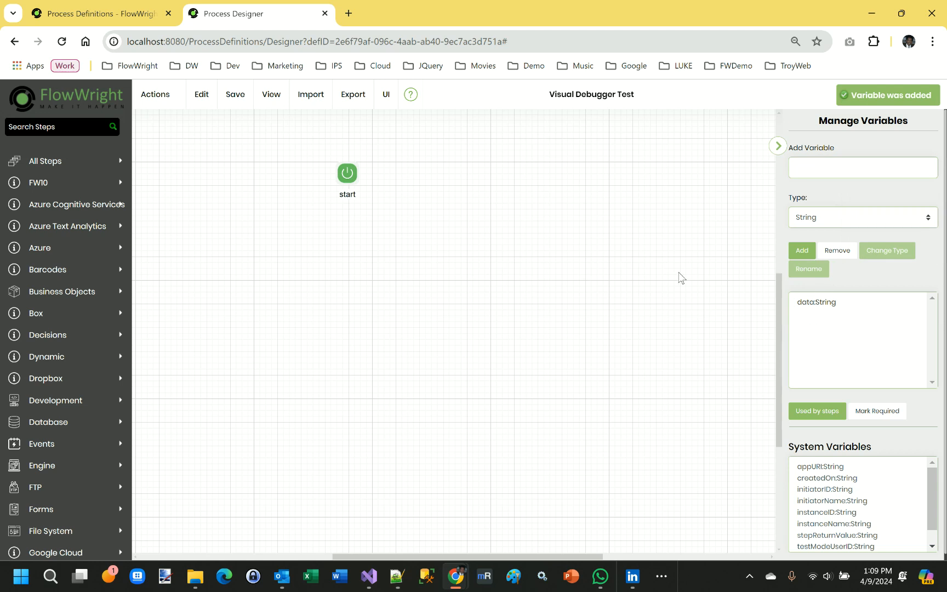
# - Define a global named "amount" of type Number for the process definition
pyautogui.click(158, 97)
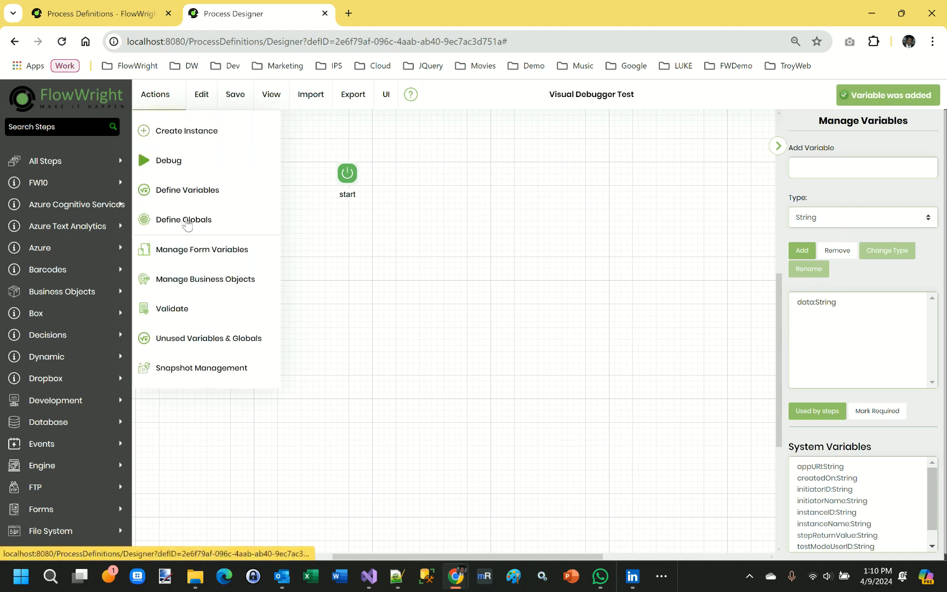
pyautogui.click(187, 220)
pyautogui.click(866, 165)
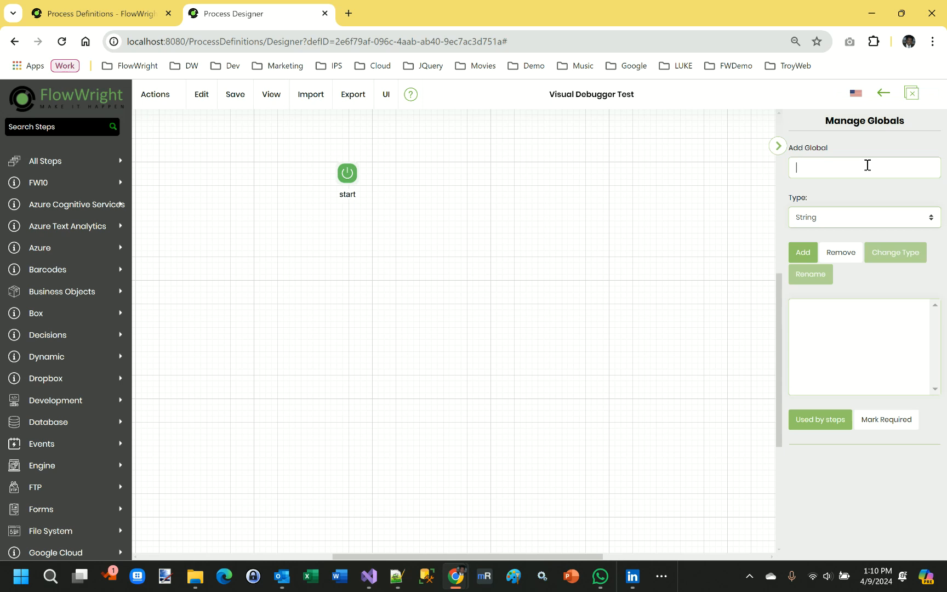
pyautogui.write('amount')
pyautogui.click(852, 217)
pyautogui.click(840, 242)
pyautogui.click(803, 254)
# - Place an Update Variables step and an Update Globals step beside start and connect all three in that sequence
pyautogui.click(40, 125)
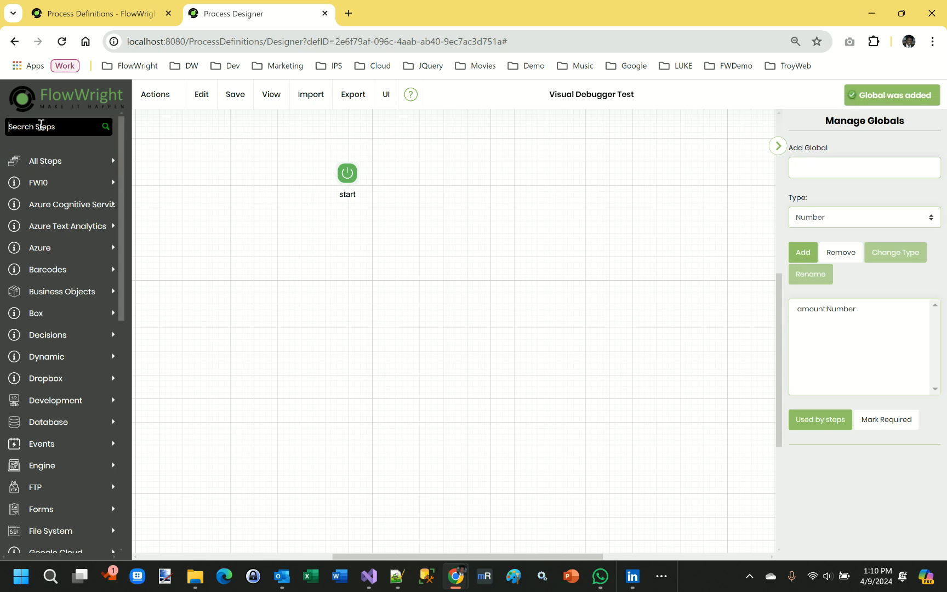
pyautogui.write('variable')
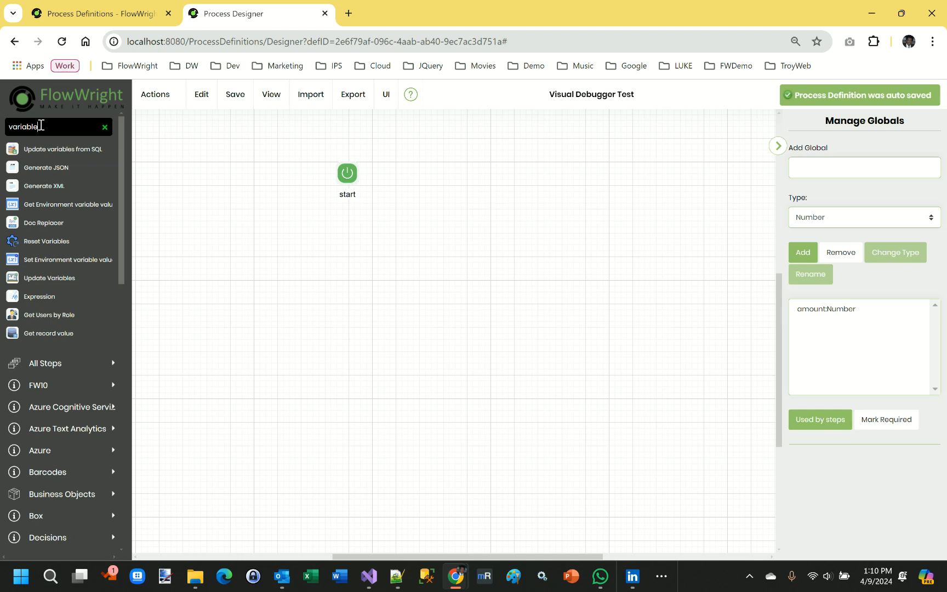
pyautogui.moveTo(38, 279); pyautogui.dragTo(443, 168)
pyautogui.moveTo(38, 127); pyautogui.dragTo(1, 129)
pyautogui.write('global')
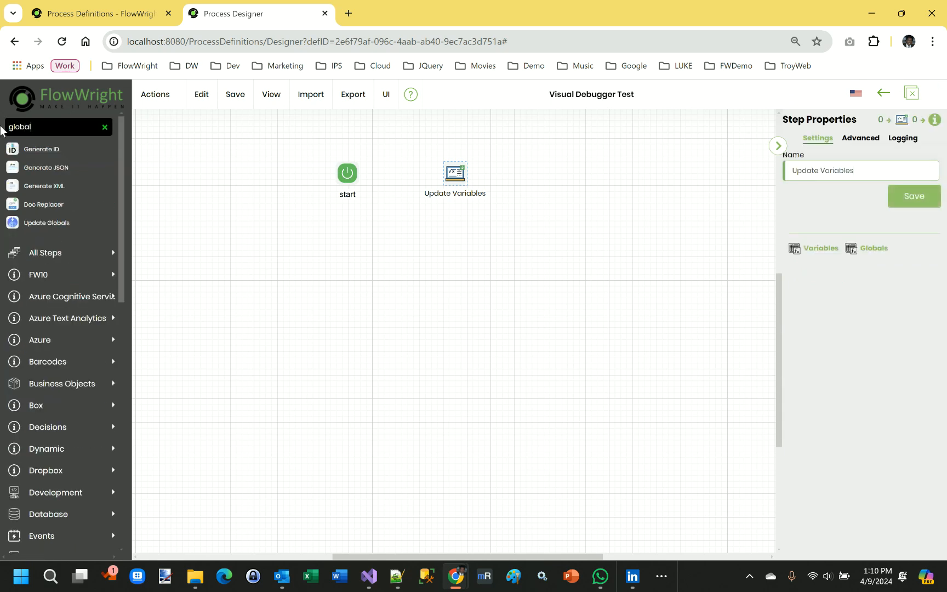
pyautogui.moveTo(34, 222); pyautogui.dragTo(543, 171)
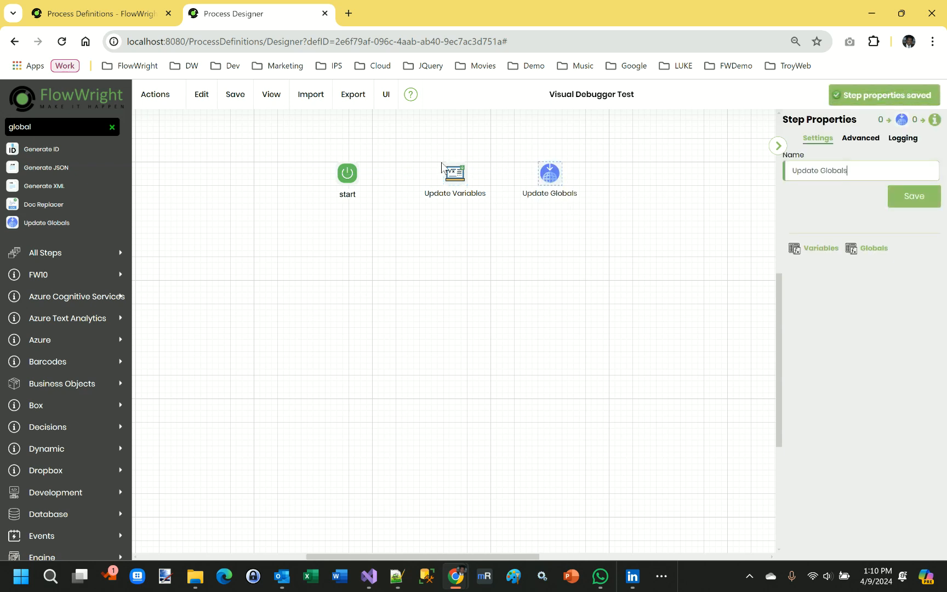
pyautogui.moveTo(359, 174); pyautogui.dragTo(537, 175)
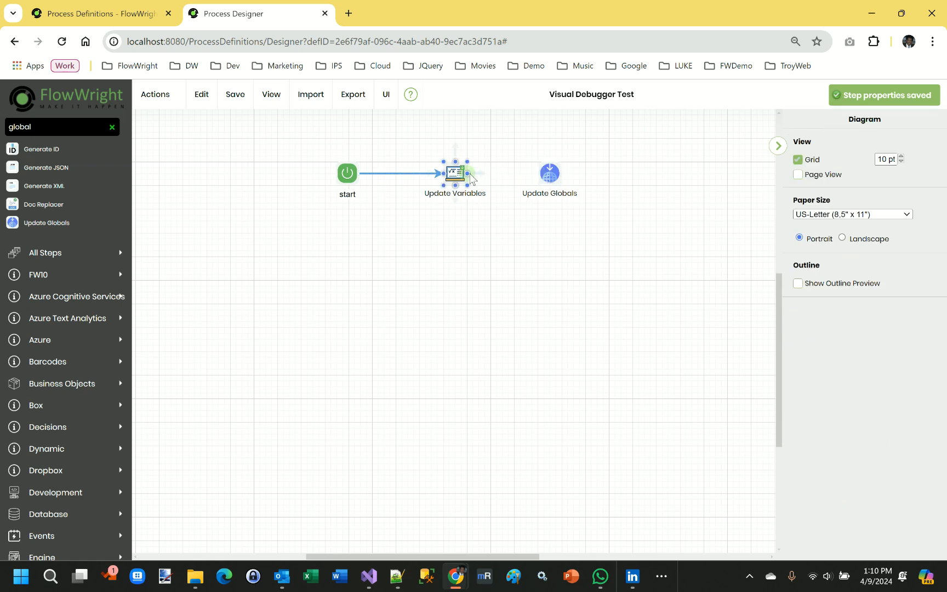
pyautogui.moveTo(470, 176); pyautogui.dragTo(582, 178)
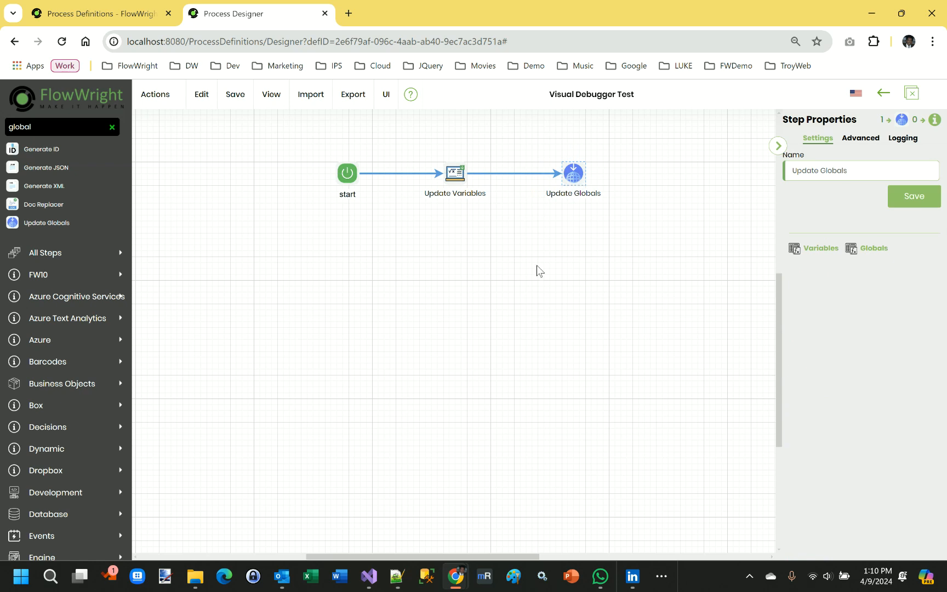
# - Configure the Update Variables step to set Variable.data to "Apple" and save its properties
pyautogui.click(445, 166)
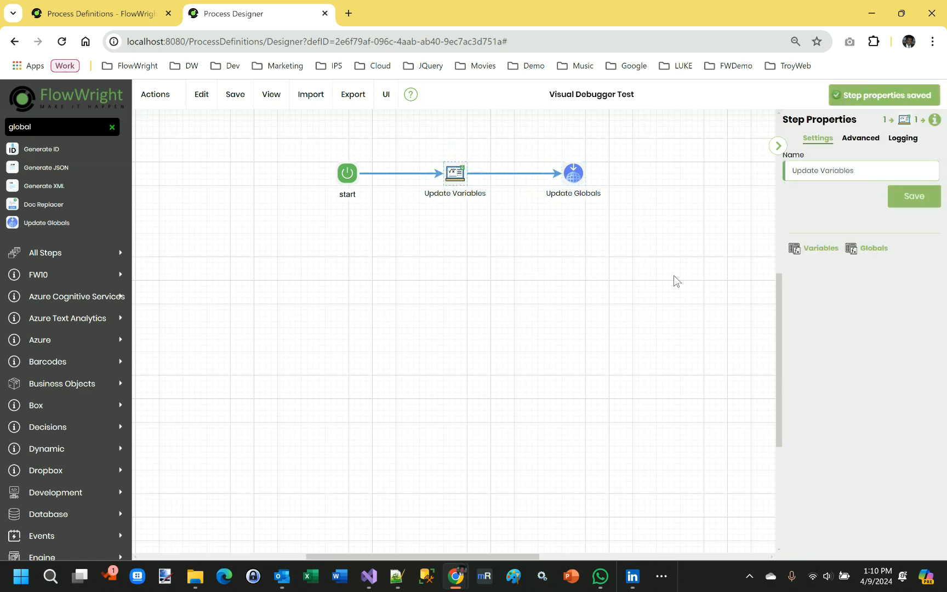
pyautogui.click(859, 138)
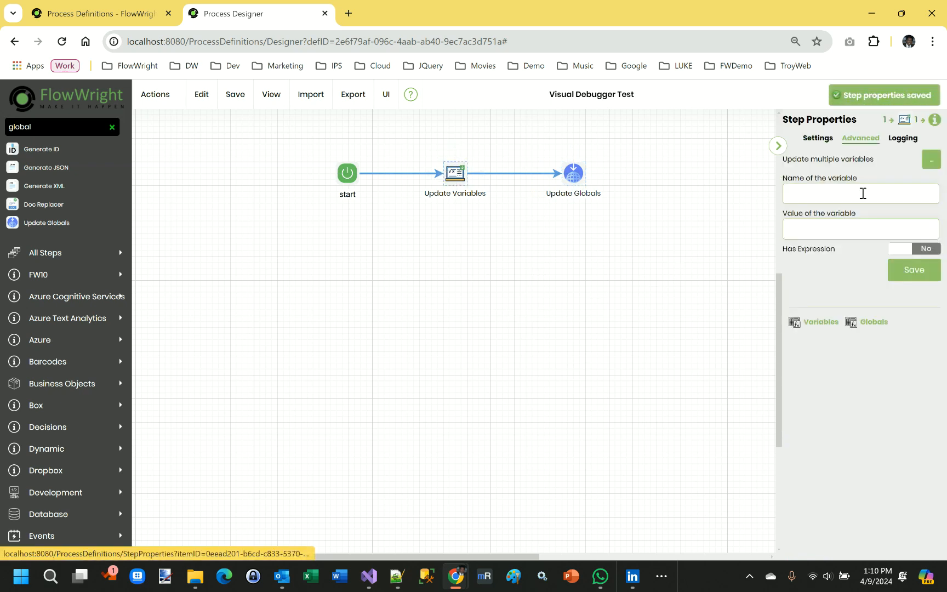
pyautogui.click(843, 194)
pyautogui.write('Variable.data')
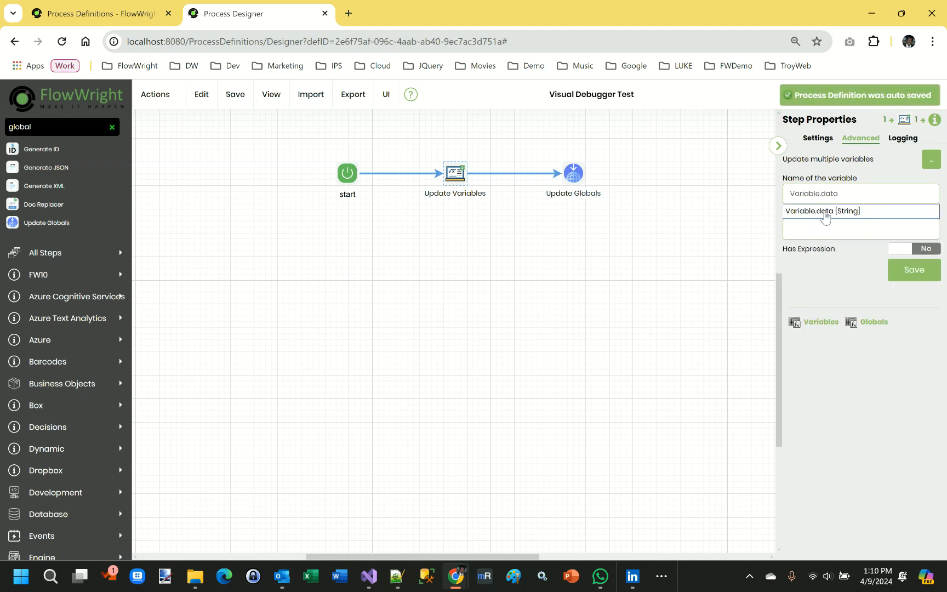
pyautogui.click(824, 211)
pyautogui.click(817, 229)
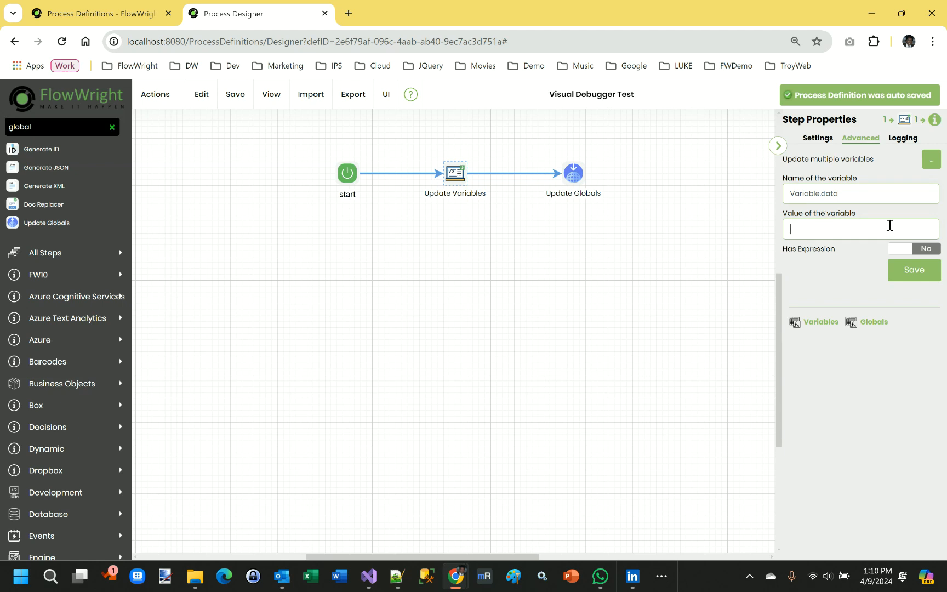
pyautogui.write('Apple')
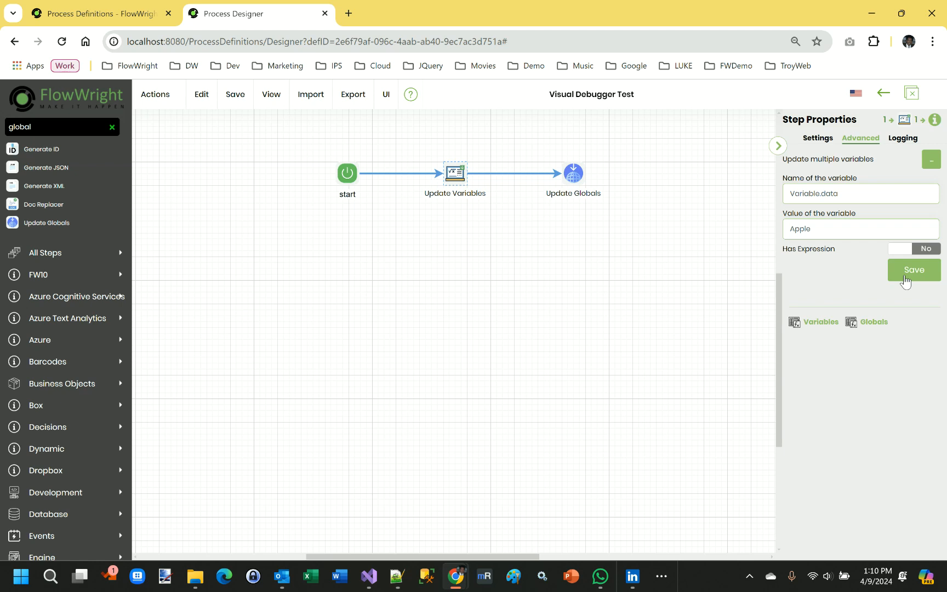
pyautogui.click(904, 281)
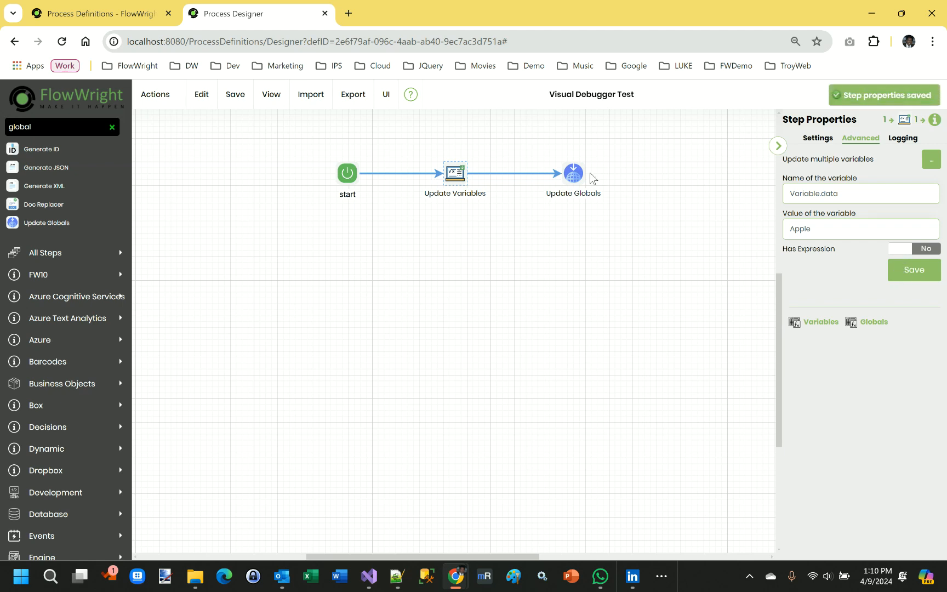
# - Configure the Update Globals step to set Global.amount to 664 and save the entry
pyautogui.click(569, 174)
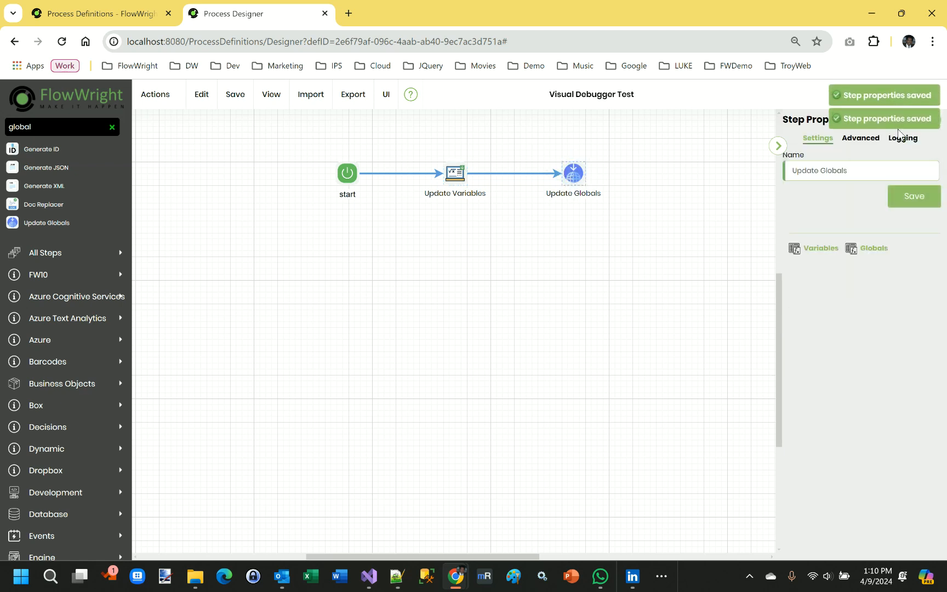
pyautogui.click(860, 139)
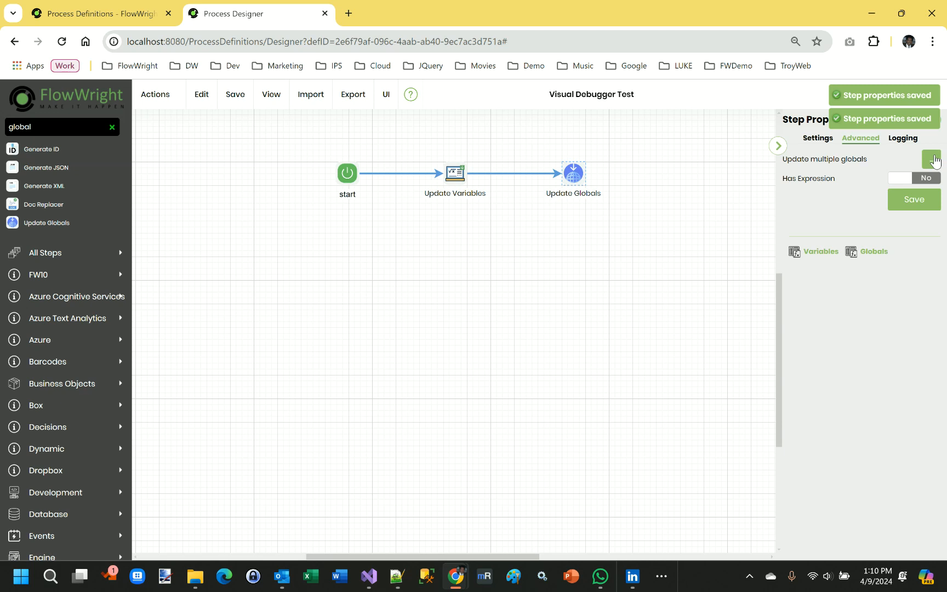
pyautogui.click(934, 160)
pyautogui.click(367, 200)
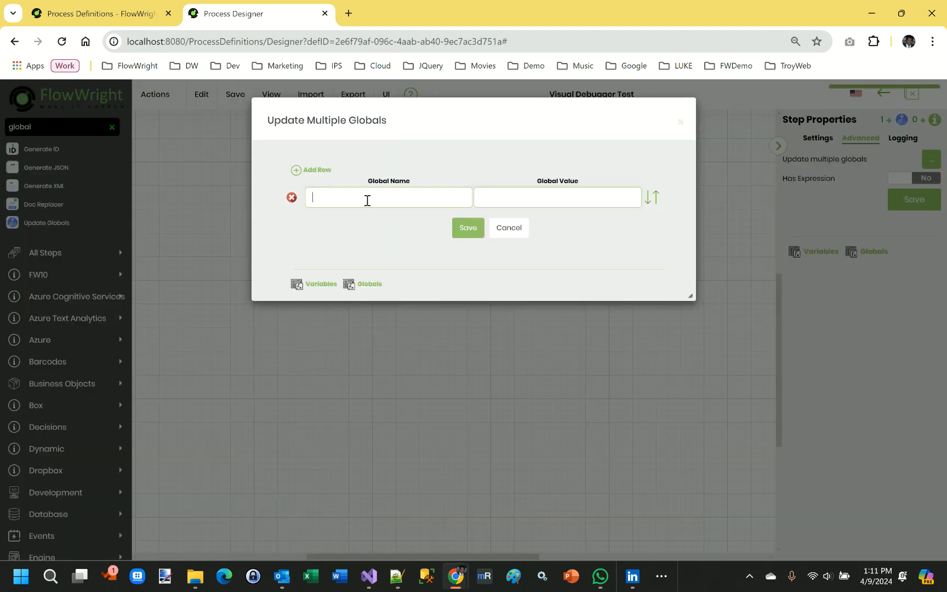
pyautogui.write('Global.')
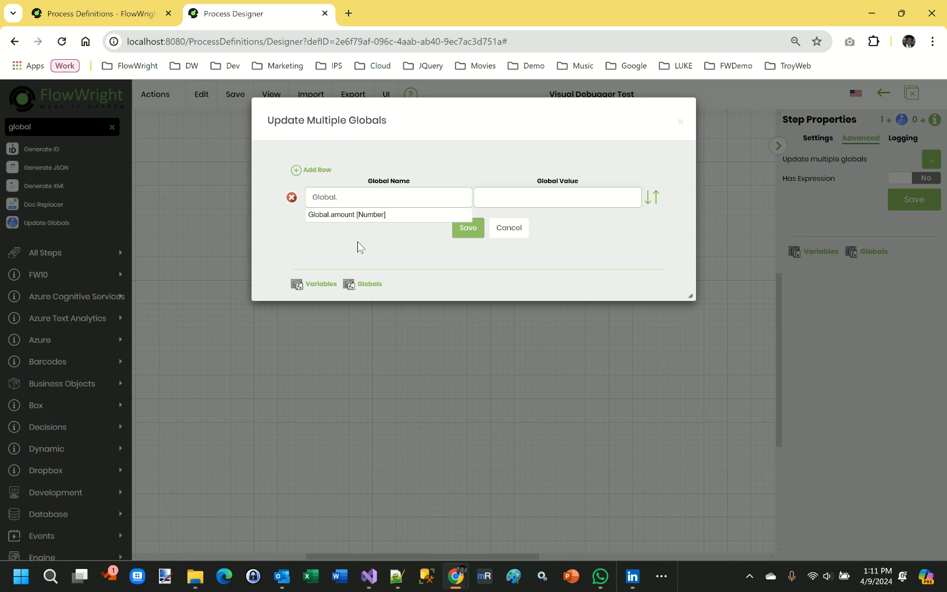
pyautogui.write('amount')
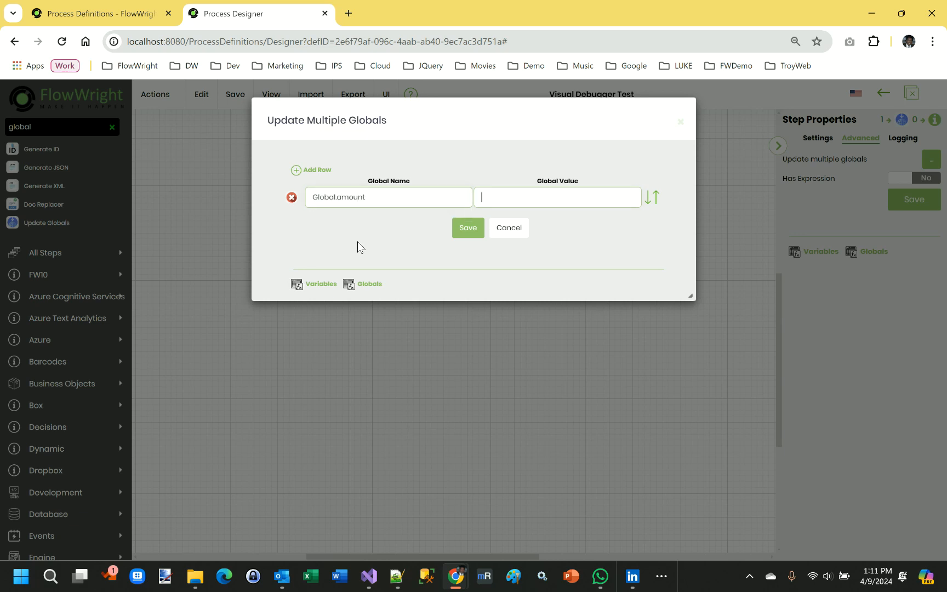
pyautogui.press('Tab')
pyautogui.write('664')
pyautogui.click(468, 229)
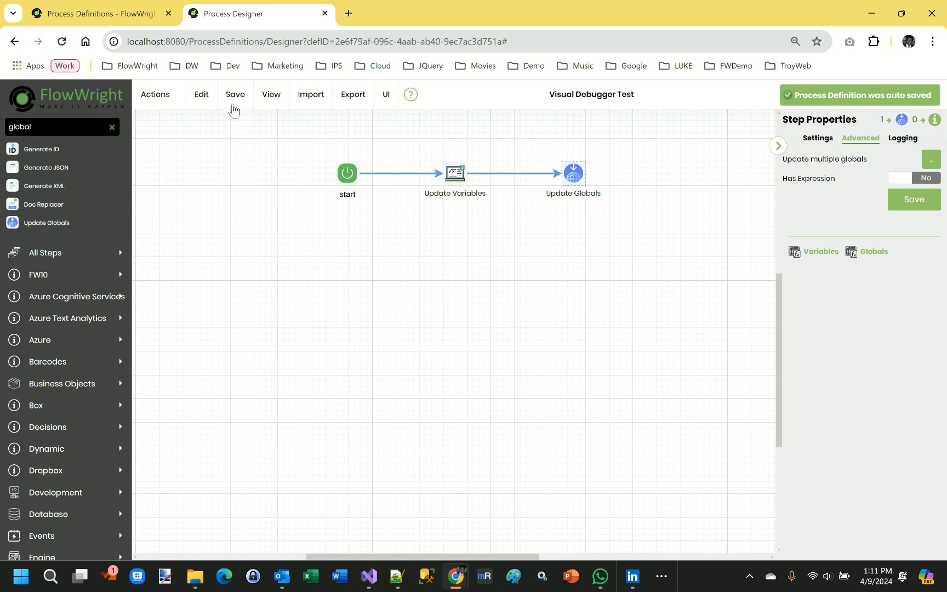
# - Deselect the Update Globals step and save the process definition
pyautogui.moveTo(233, 104)
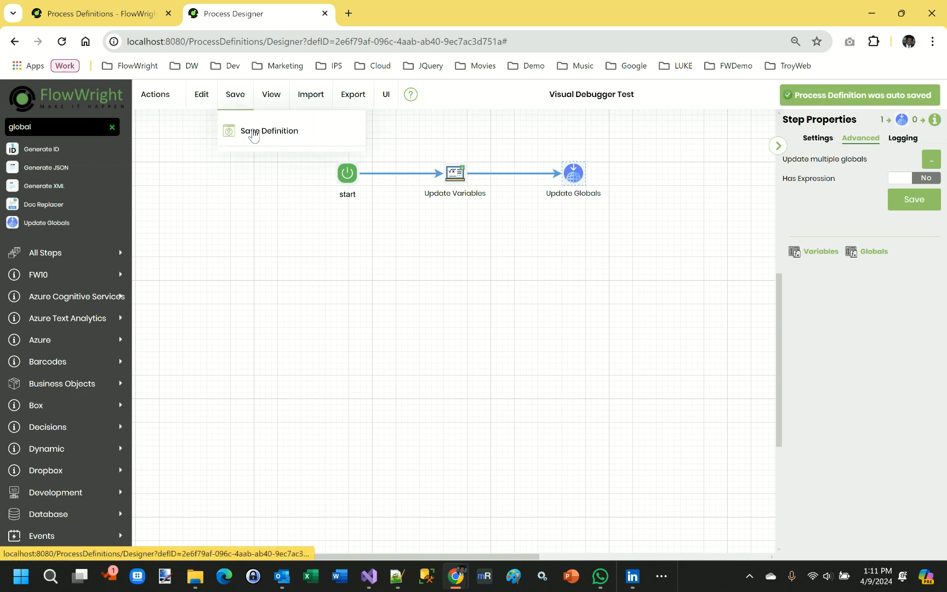
pyautogui.click(304, 241)
pyautogui.moveTo(225, 112)
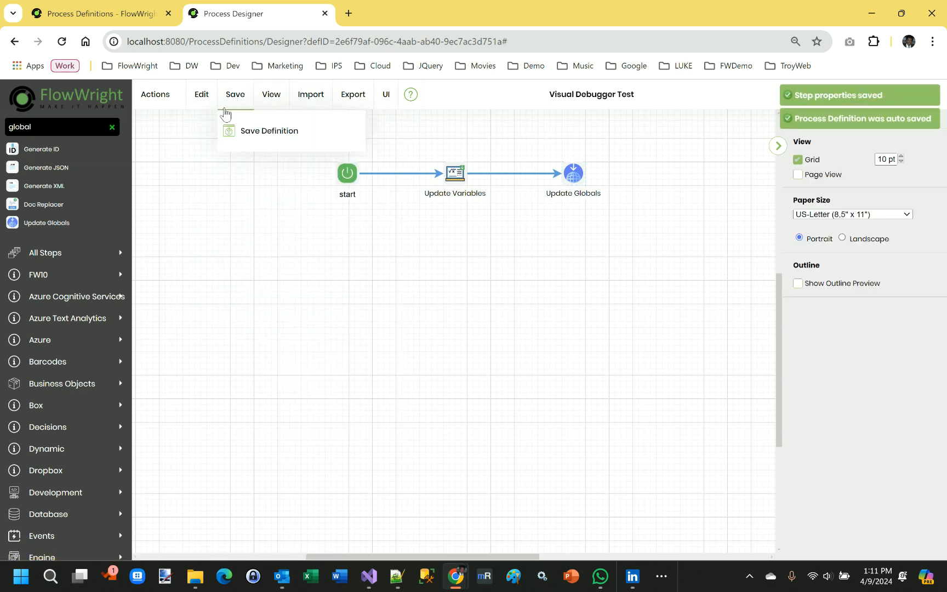
pyautogui.click(249, 135)
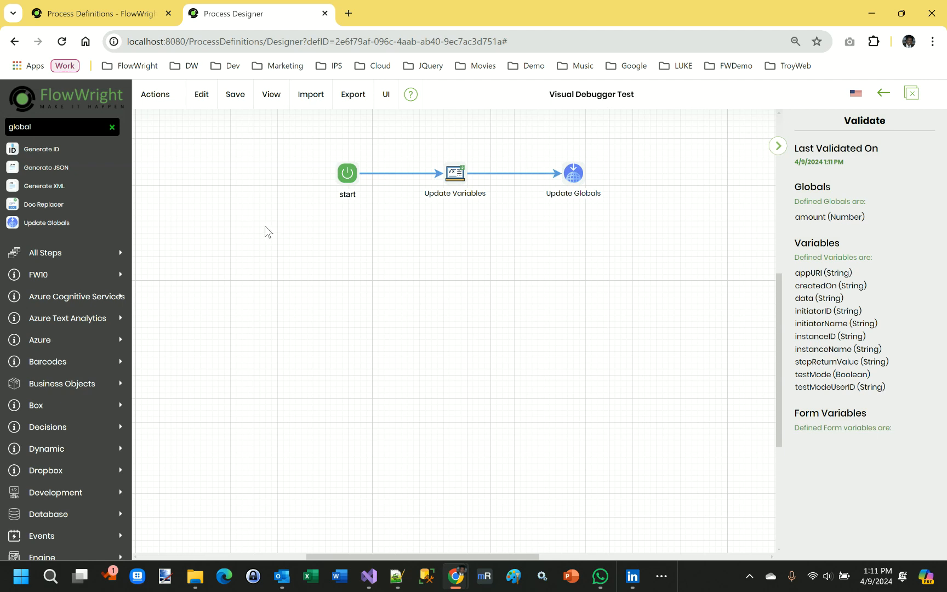
# - Start a debug session of the process definition, leaving the data variable and amount global inputs blank
pyautogui.click(157, 106)
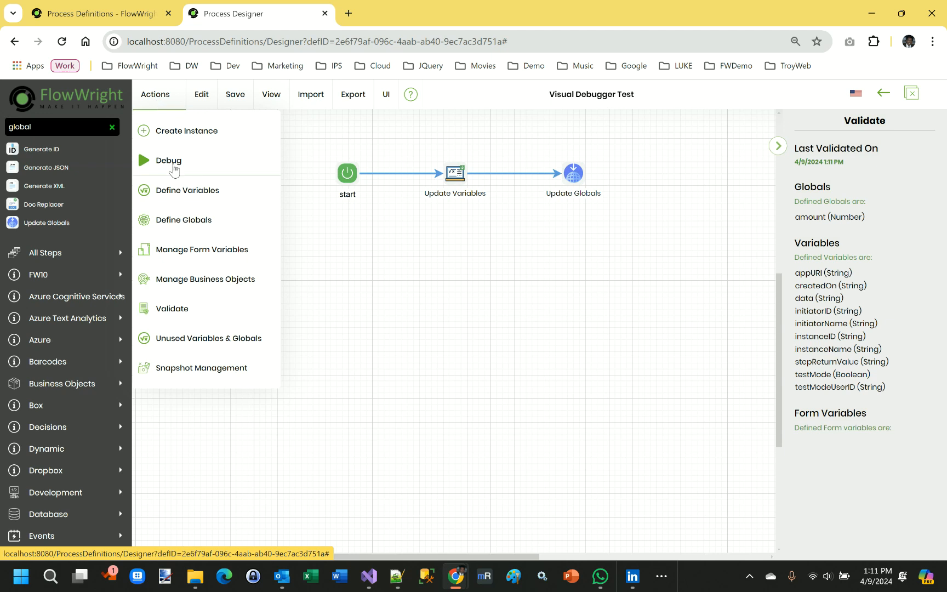
pyautogui.click(170, 161)
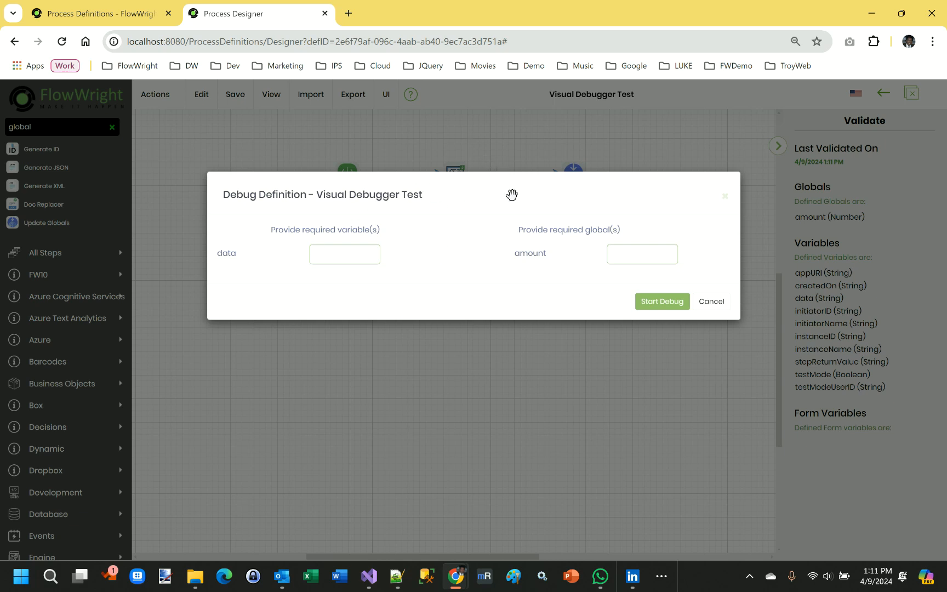
pyautogui.click(652, 307)
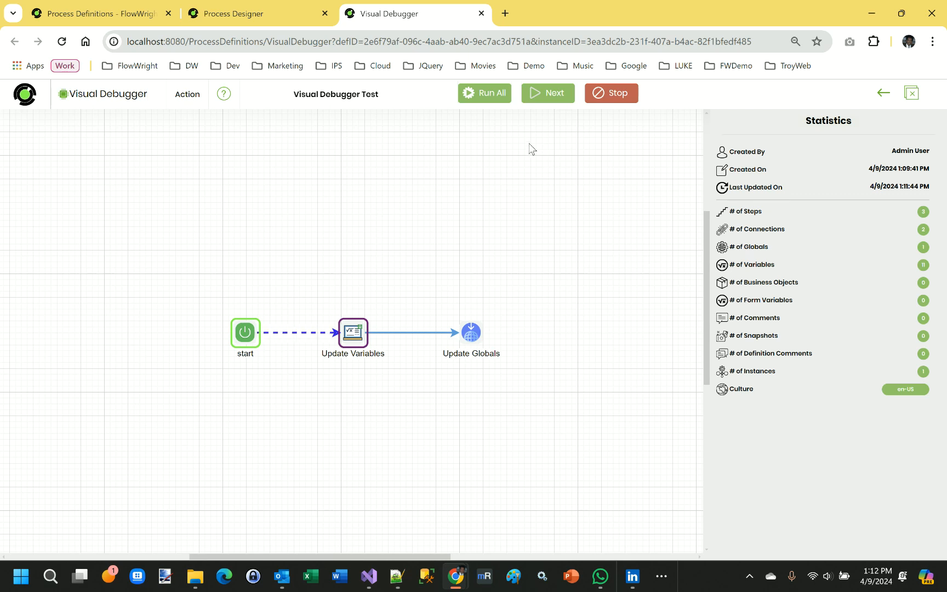
# - Inspect the Update Variables step's variables, checking the data value, and view its globals
pyautogui.click(353, 331)
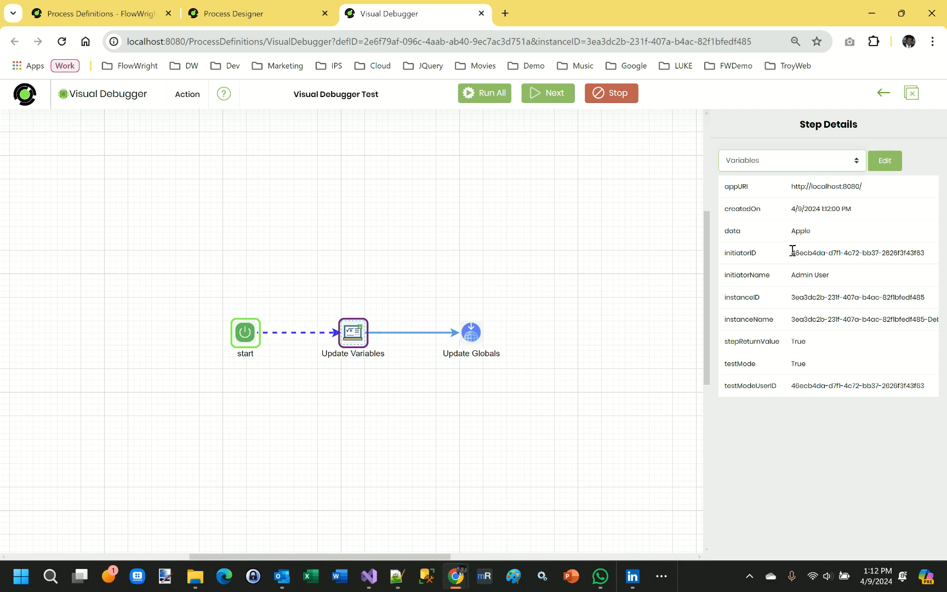
pyautogui.moveTo(792, 232); pyautogui.dragTo(813, 232)
pyautogui.click(821, 226)
pyautogui.click(769, 165)
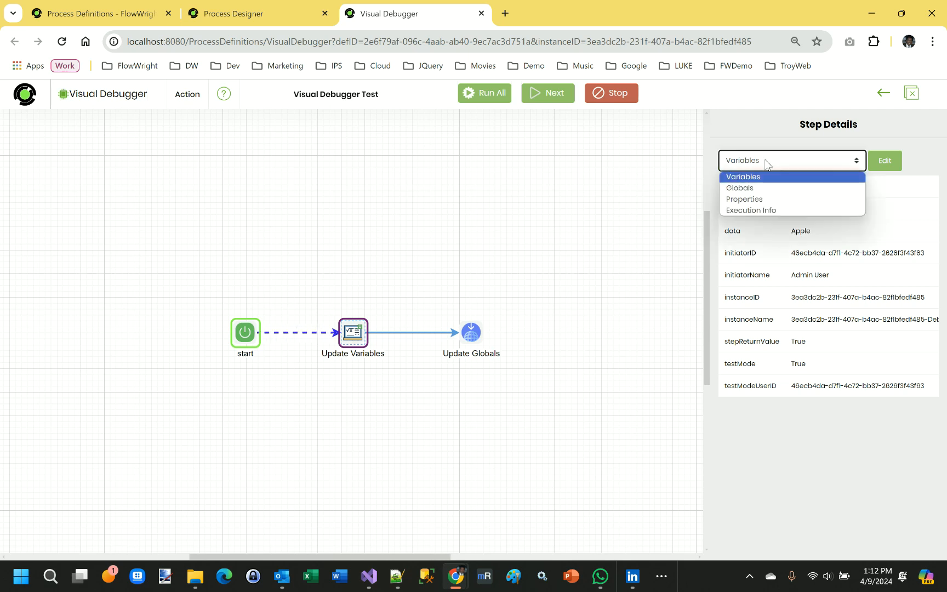
pyautogui.click(764, 187)
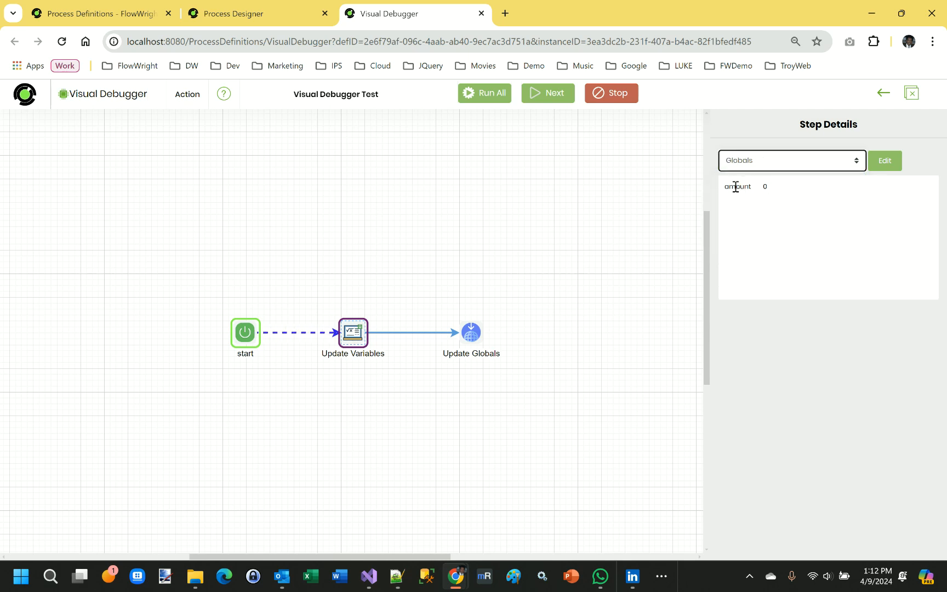
# - Review the Update Variables step's properties and its execution info
pyautogui.click(796, 164)
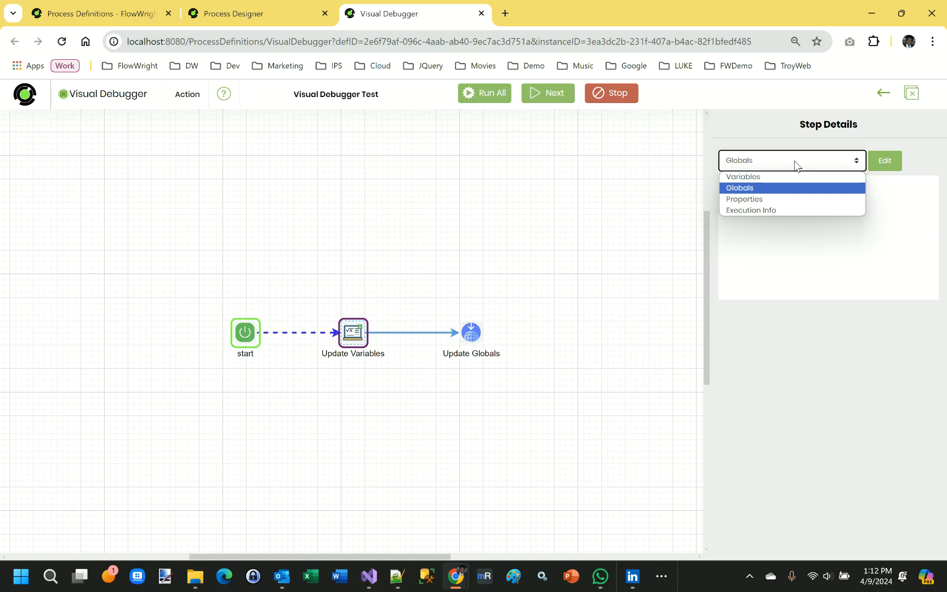
pyautogui.click(776, 200)
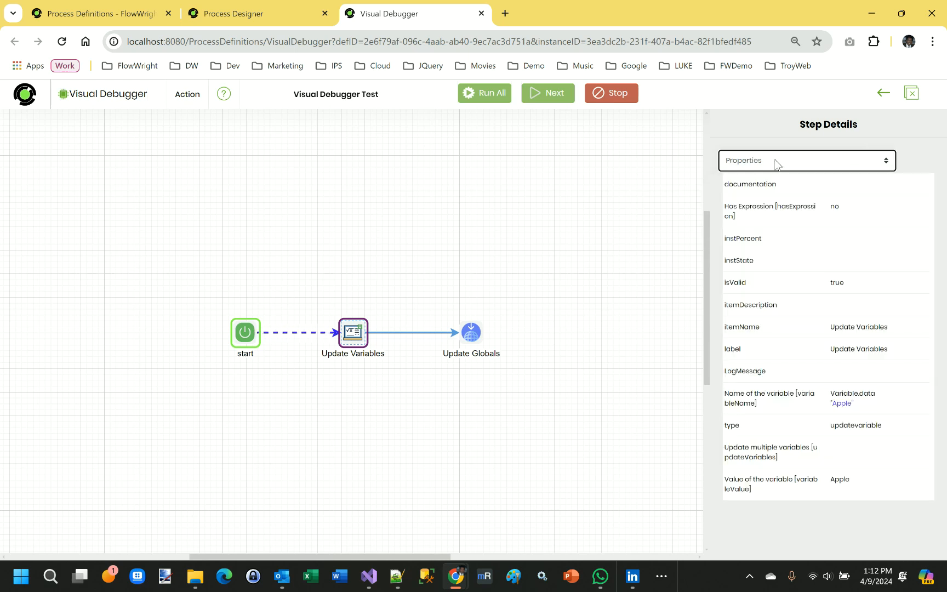
pyautogui.click(775, 162)
pyautogui.click(760, 211)
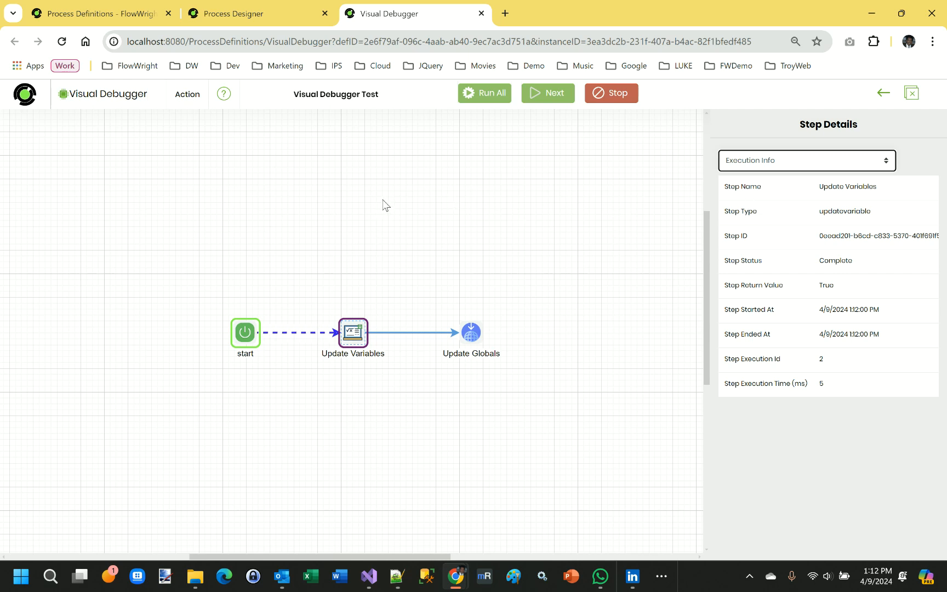
# - Examine the debugging options offered for the unexecuted Update Globals step and the executed Update Variables step, choosing none
pyautogui.click(188, 96)
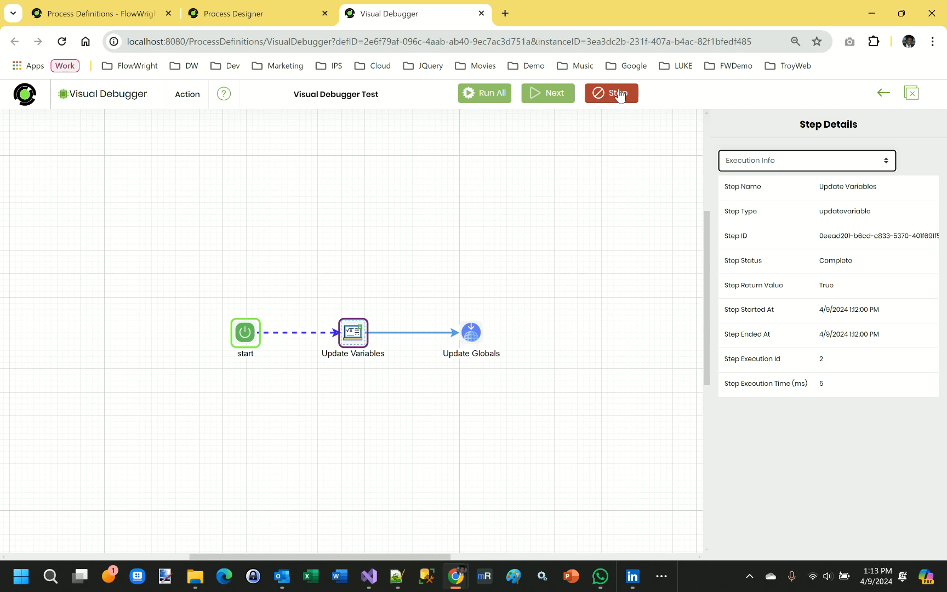
pyautogui.rightClick(474, 336)
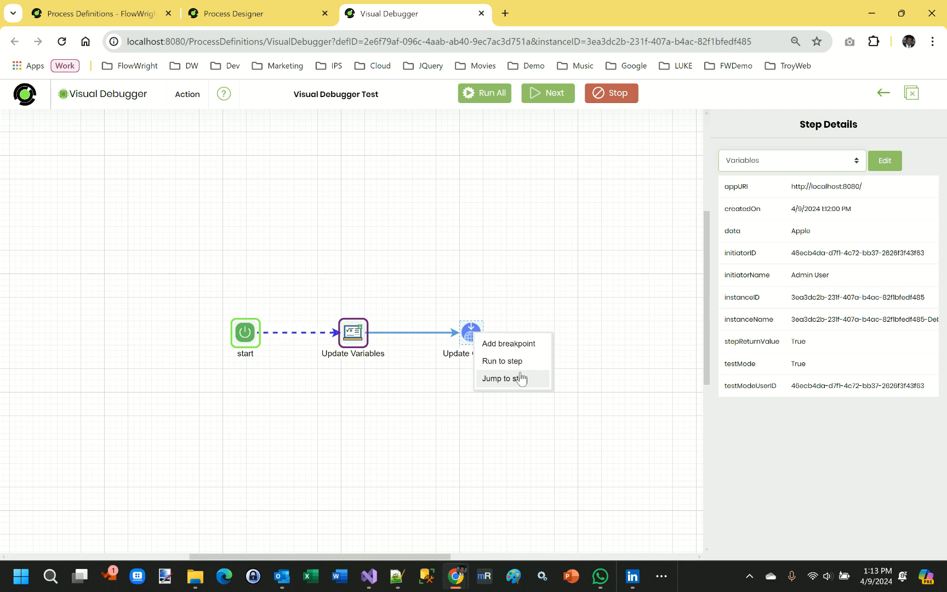
pyautogui.click(351, 336)
pyautogui.rightClick(349, 337)
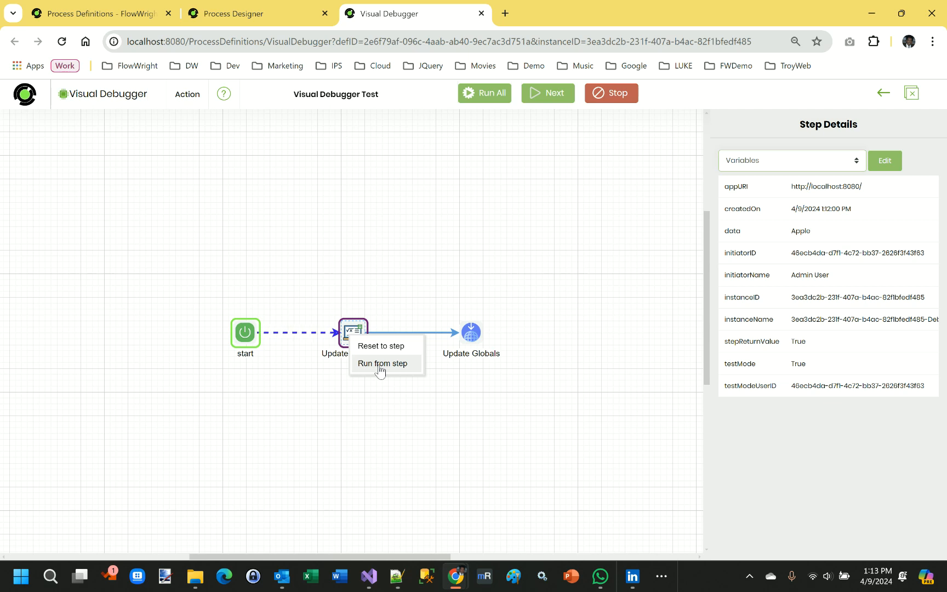
pyautogui.click(413, 276)
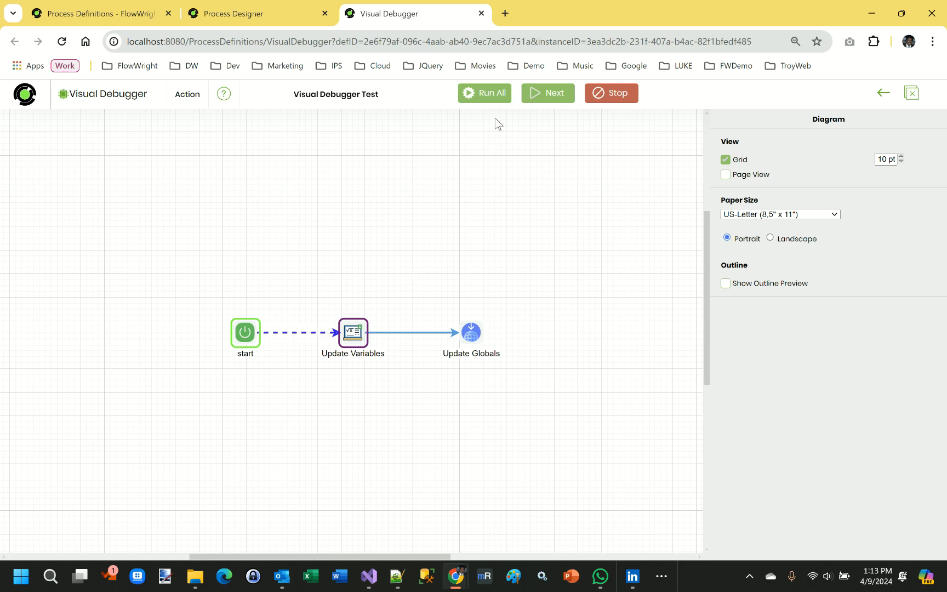
# - Advance the debugger by one step to execute Update Globals
pyautogui.click(546, 97)
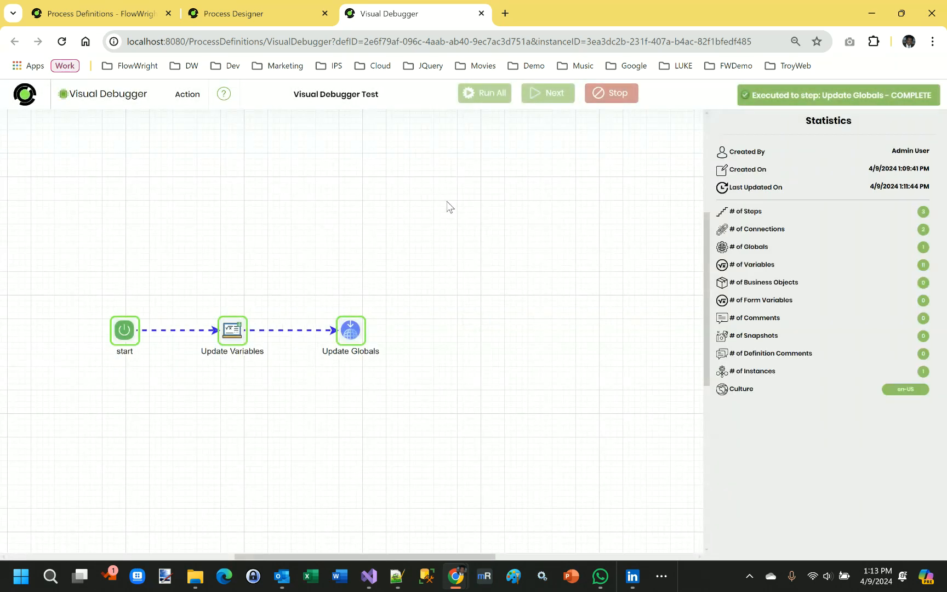